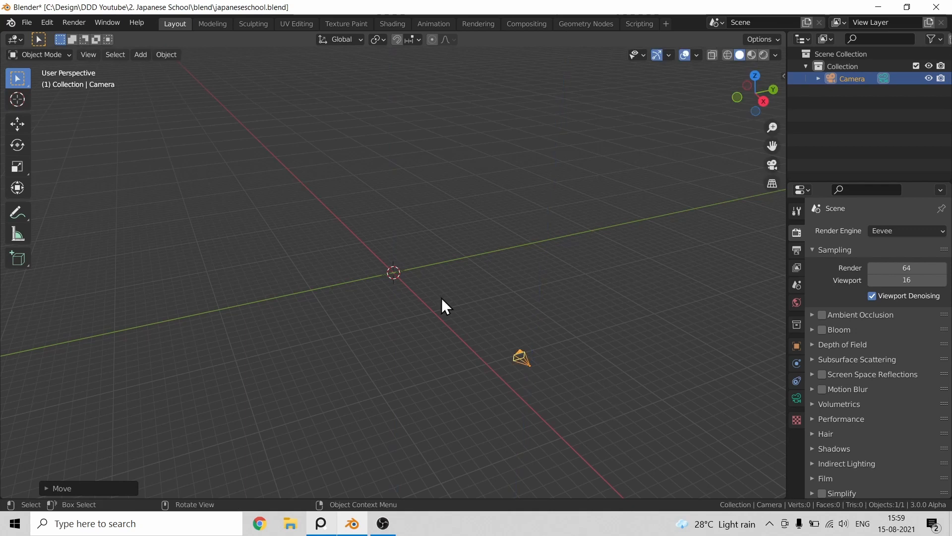
- Add a cube at the origin and stretch it along the X axis into a long corridor block
key(shift+a)
mouse_move(412, 104)
click(477, 116)
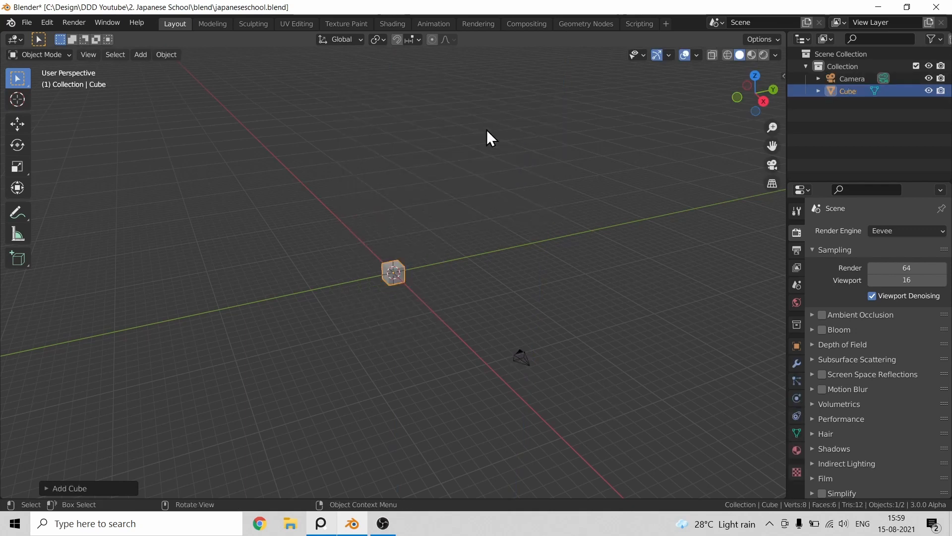
key(x)
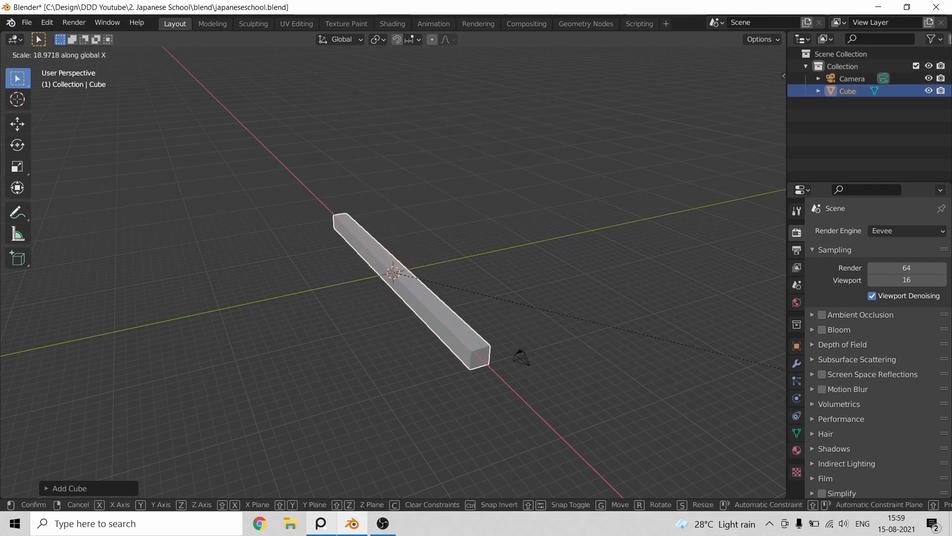
click(466, 475)
middle_drag(531, 427, 505, 384)
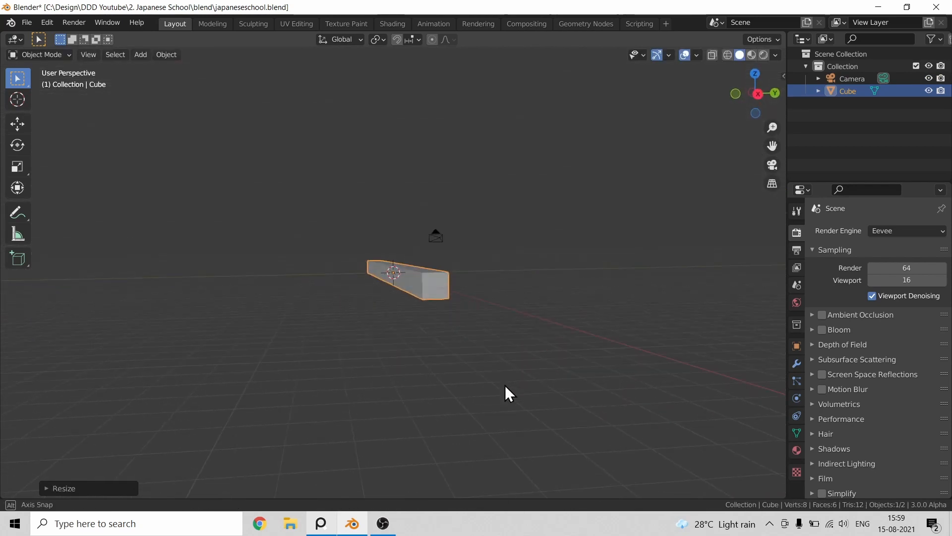
- Scale the corridor block up about 2.09 times and raise its centre to about 3.79 m on Z
key(s)
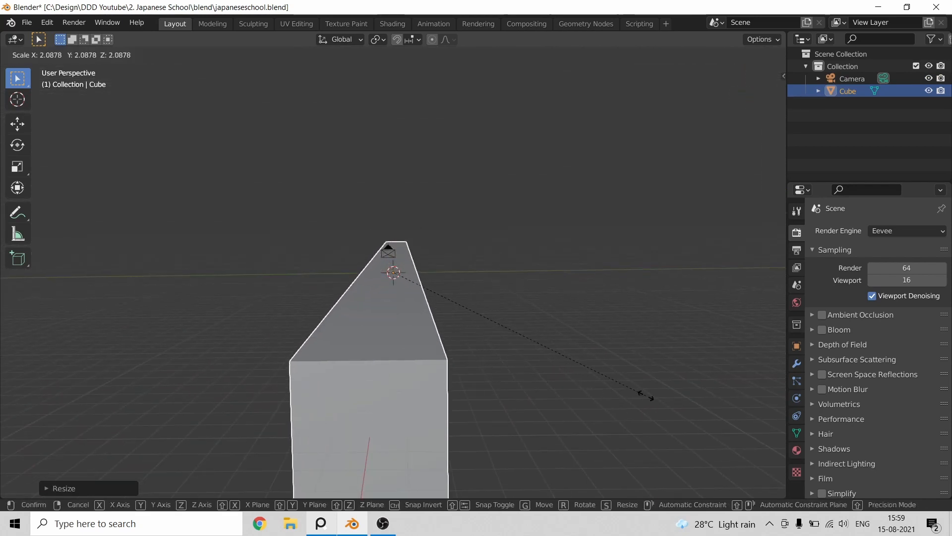
key(g)
key(z)
click(417, 327)
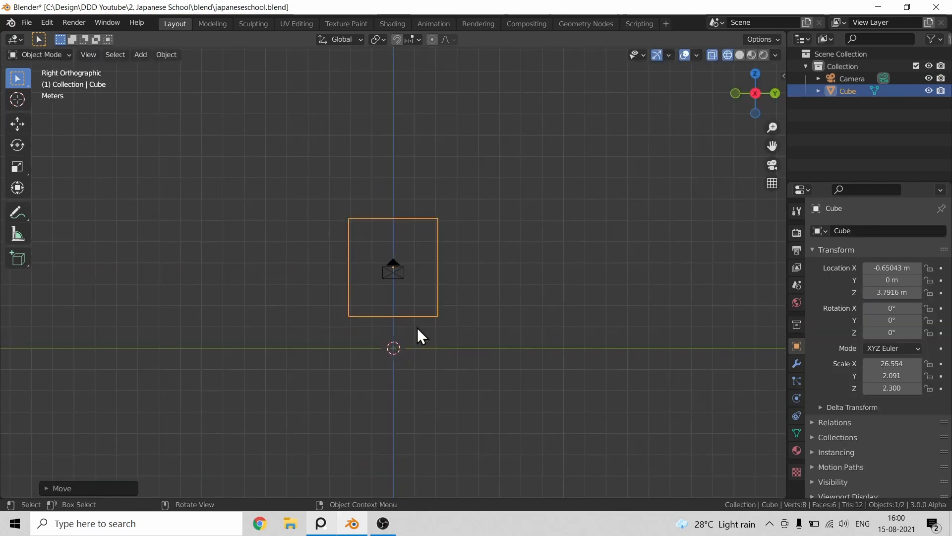
- Lower the corridor block and the camera together along Z so that the block rests on the ground line
scroll(418, 327, up, 1)
shift+click(403, 273)
key(g)
key(z)
click(370, 320)
- Look through the camera into the corridor block and open the output resolution for editing
click(397, 303)
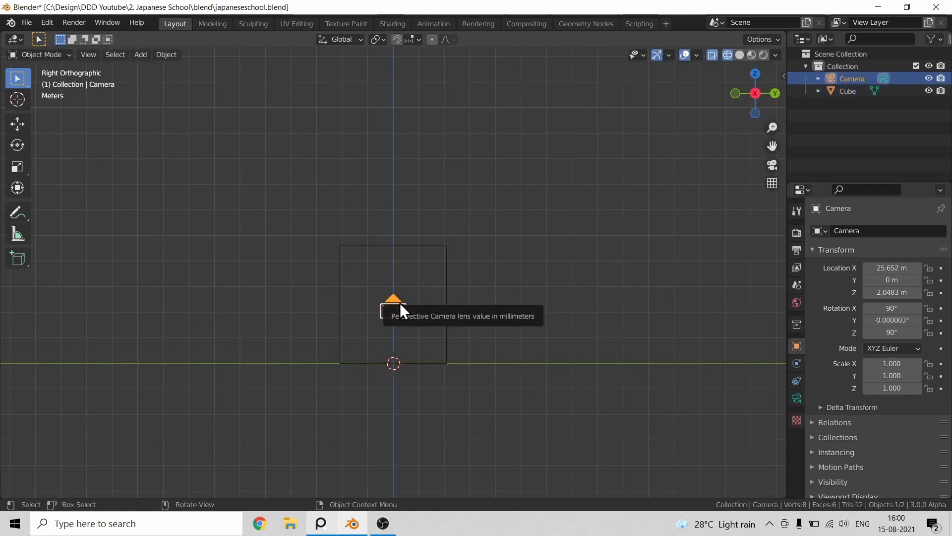
key(KP_0)
key(KP_0)
key(KP_0)
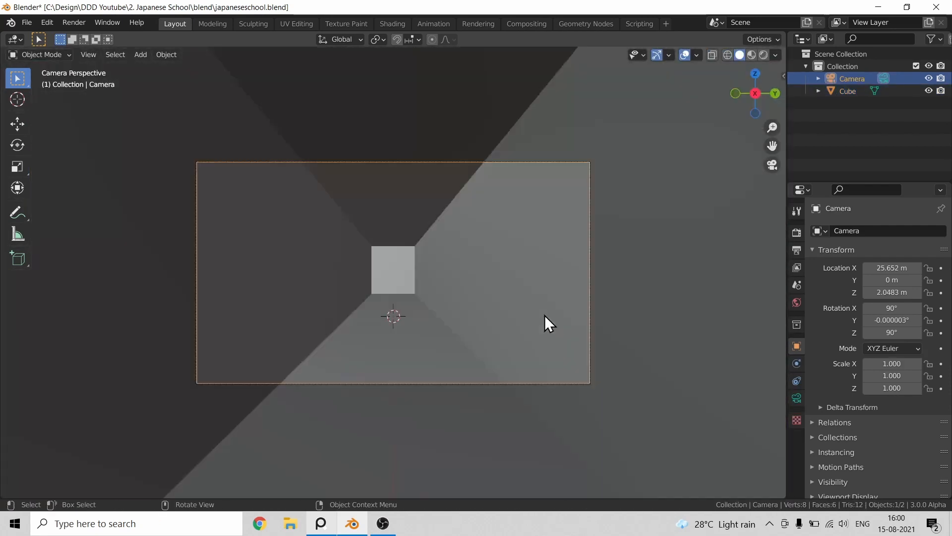
click(796, 250)
click(907, 257)
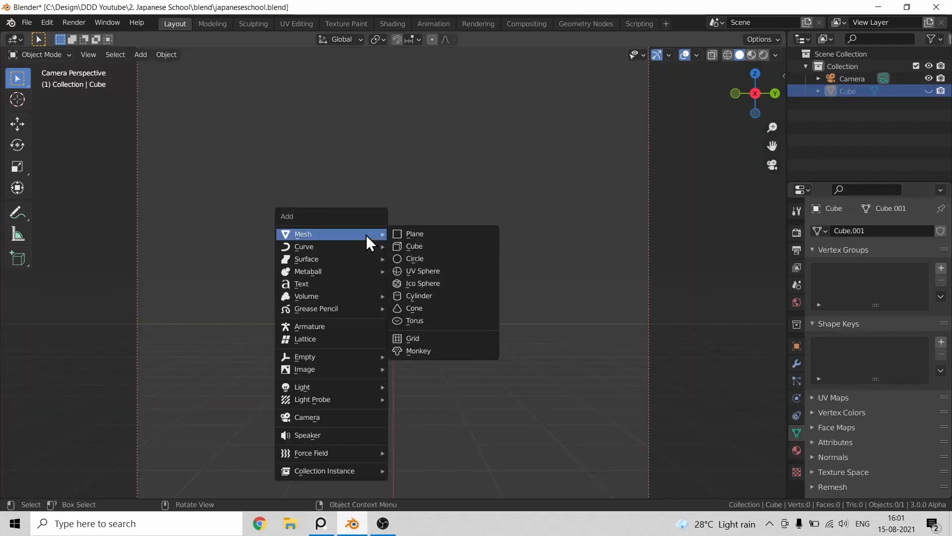
- Add a second cube and flatten it along Y into a thin slab
click(414, 247)
key(s)
key(y)
click(427, 325)
- Enlarge the thin slab and raise it along Z so that it stands at ground level as a pillar
middle_drag(446, 353, 387, 338)
scroll(396, 342, up, 3)
key(s)
click(510, 345)
key(g)
key(z)
click(509, 261)
middle_drag(511, 322, 476, 355)
- Add another cube, raise it along Z and move it along X to the edge of the pillar slab
key(shift+a)
click(518, 238)
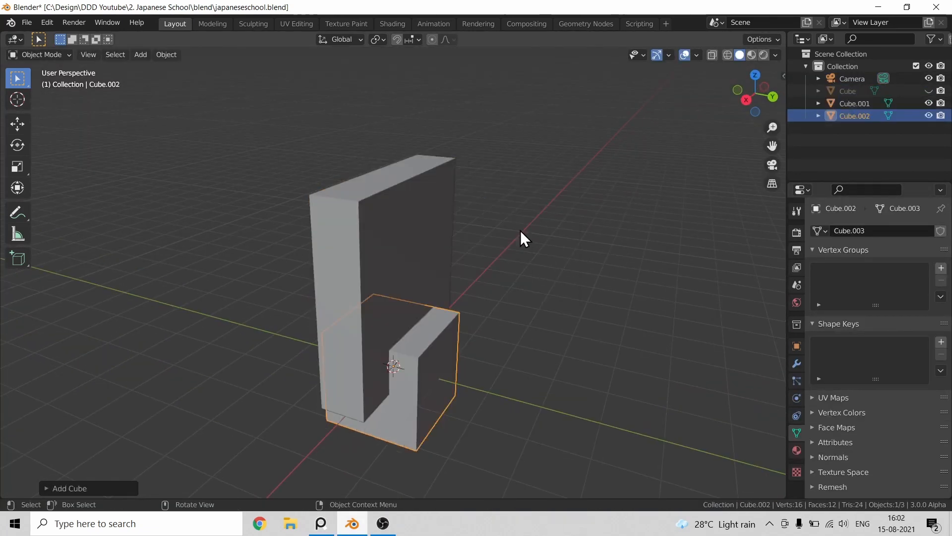
key(g)
key(z)
click(585, 194)
key(g)
key(x)
click(646, 182)
- Shrink the new cube and raise it about 0.78 m beside the upper part of the pillar slab
middle_drag(645, 183, 581, 257)
key(s)
click(543, 260)
key(g)
key(z)
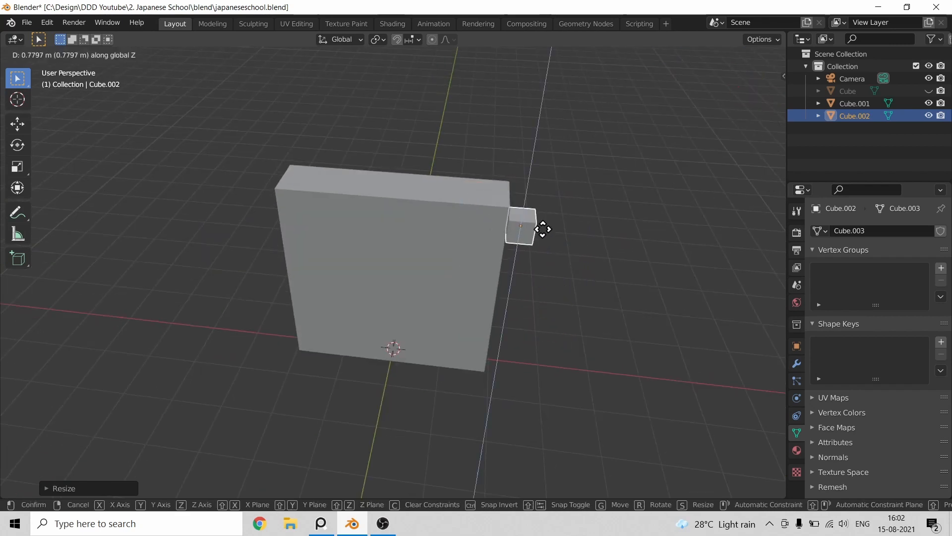
- Move the pillar slab and the beam together about 16 m along X towards the camera
key(g)
key(x)
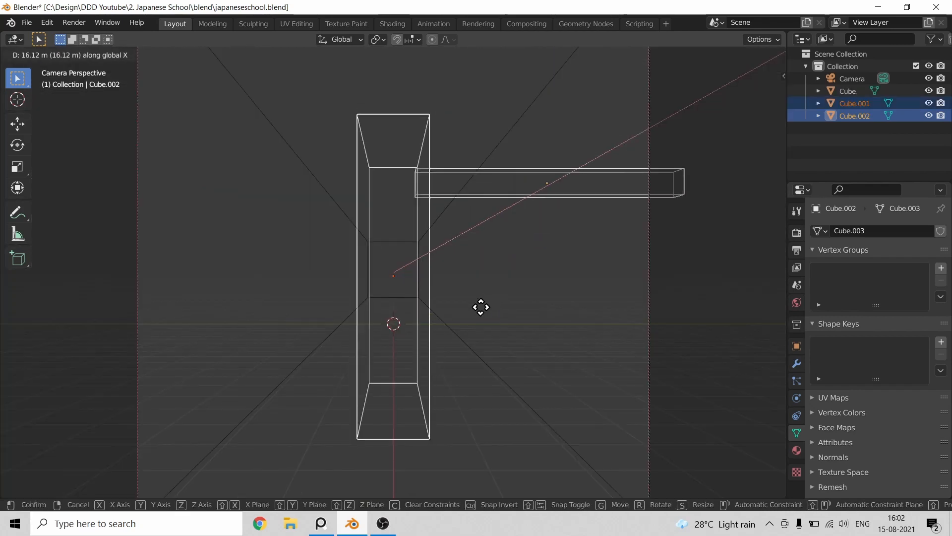
click(480, 310)
key(shift+z)
- Stretch the door slab on the right wall to about 1.23 times its height and shift the shorter slab behind it along X
key(g)
key(x)
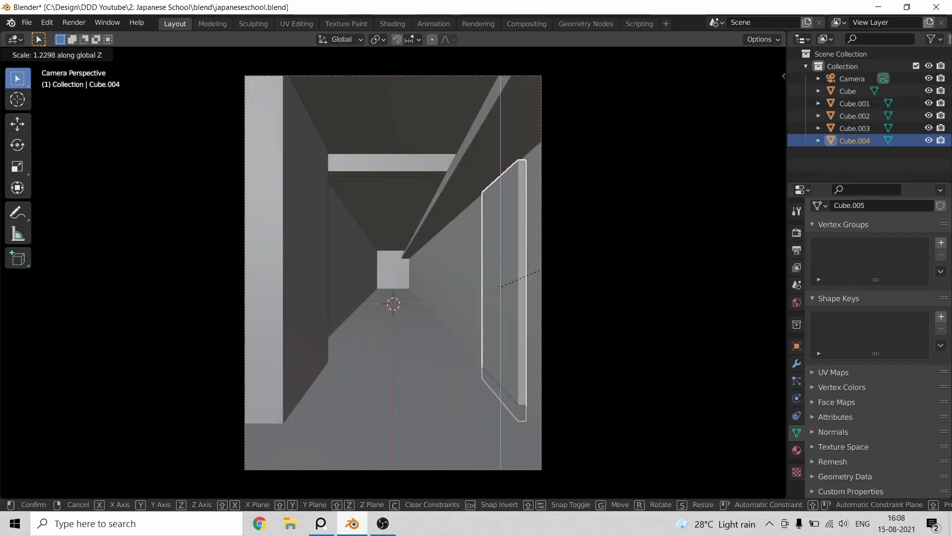
click(598, 247)
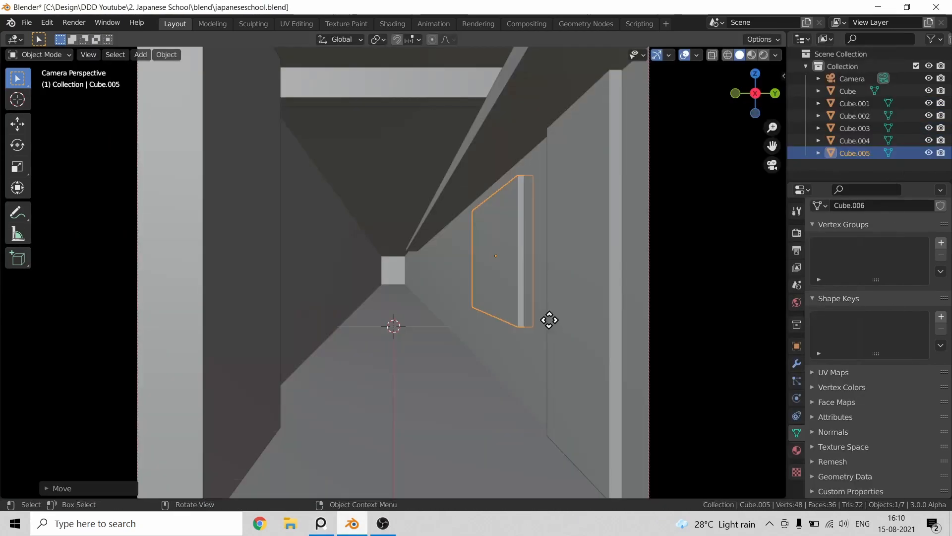
key(g)
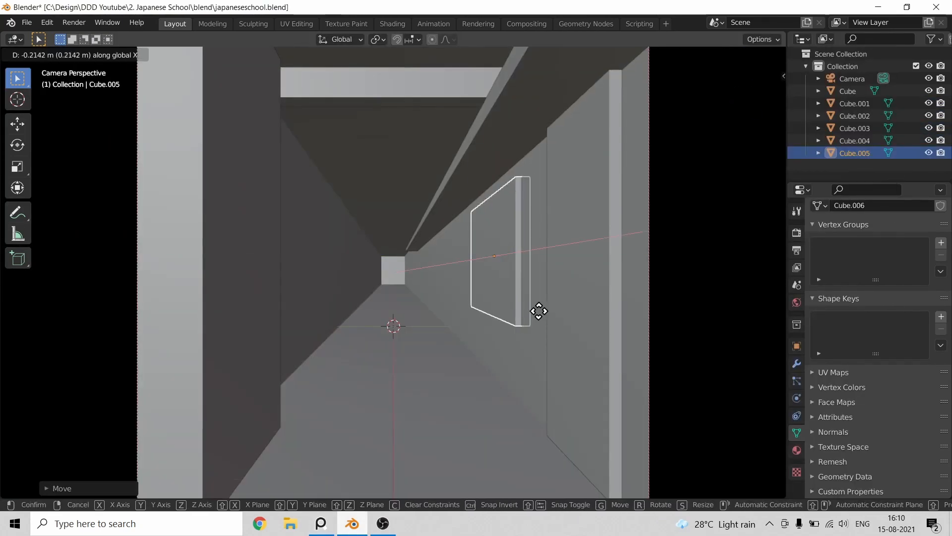
click(531, 324)
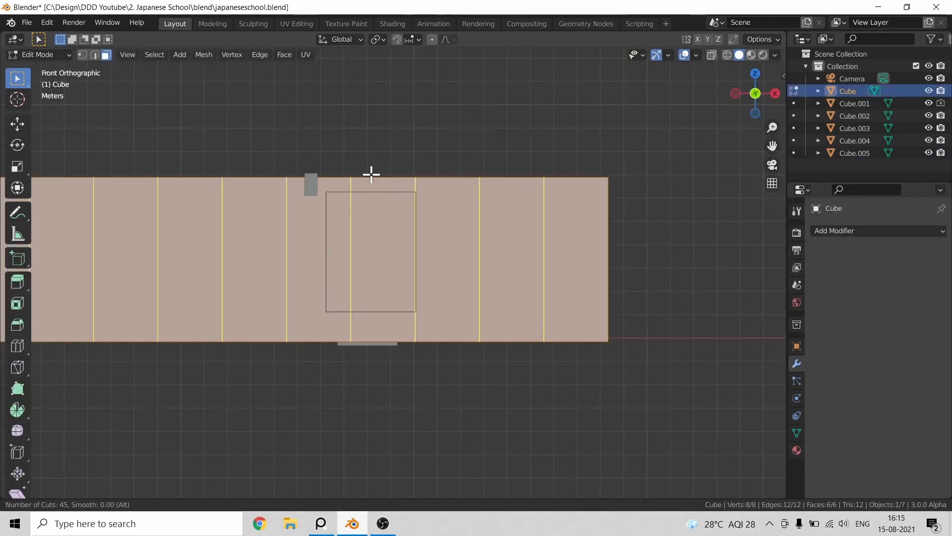
- Divide the corridor lengthwise with evenly spaced loop cuts and extrude the window-opening faces along Y
scroll(371, 174, up, 18)
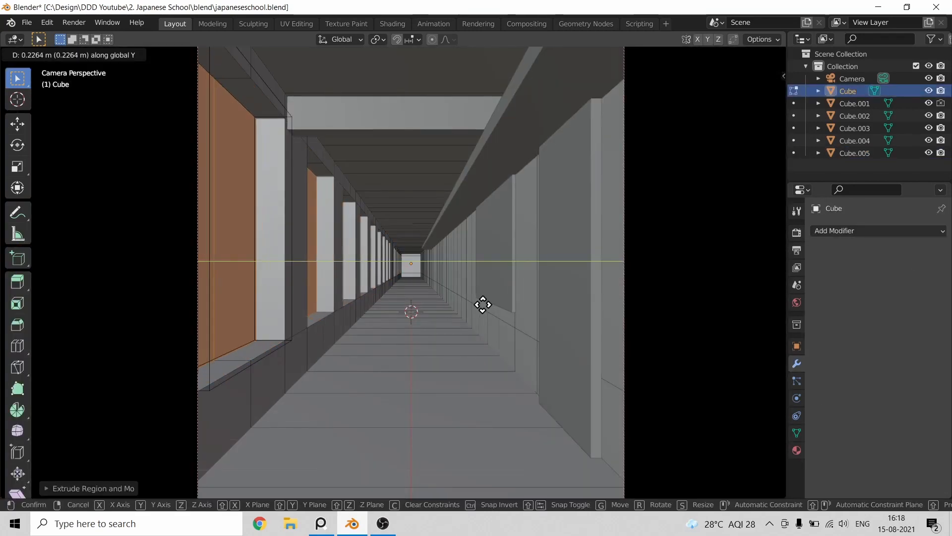
click(483, 304)
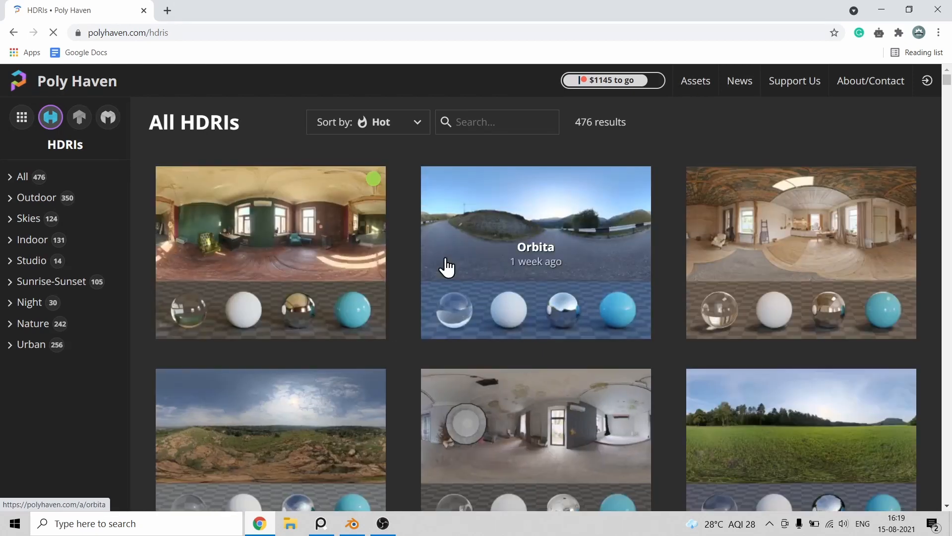
- Browse the Poly Haven HDRIs and open the resolution choices of the Parched Canal HDRI
scroll(347, 277, down, 2)
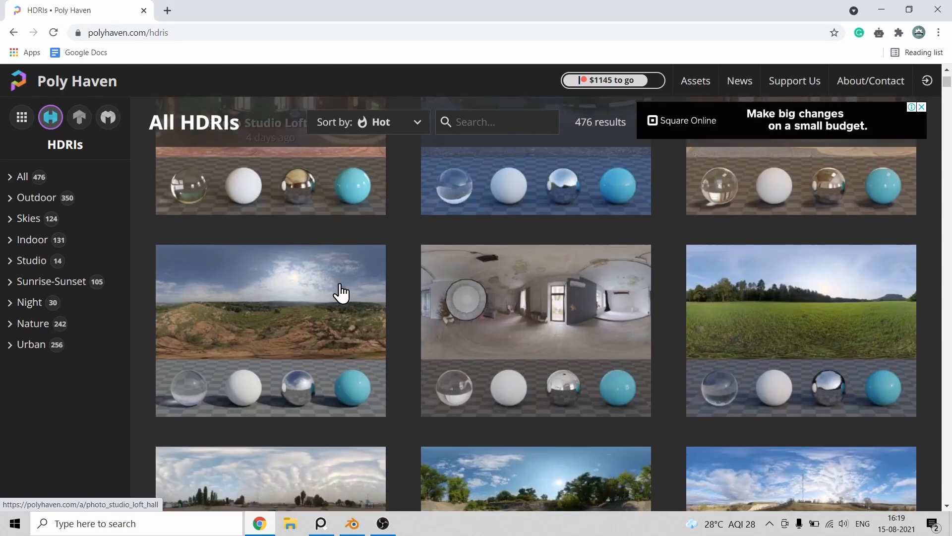
scroll(340, 294, down, 2)
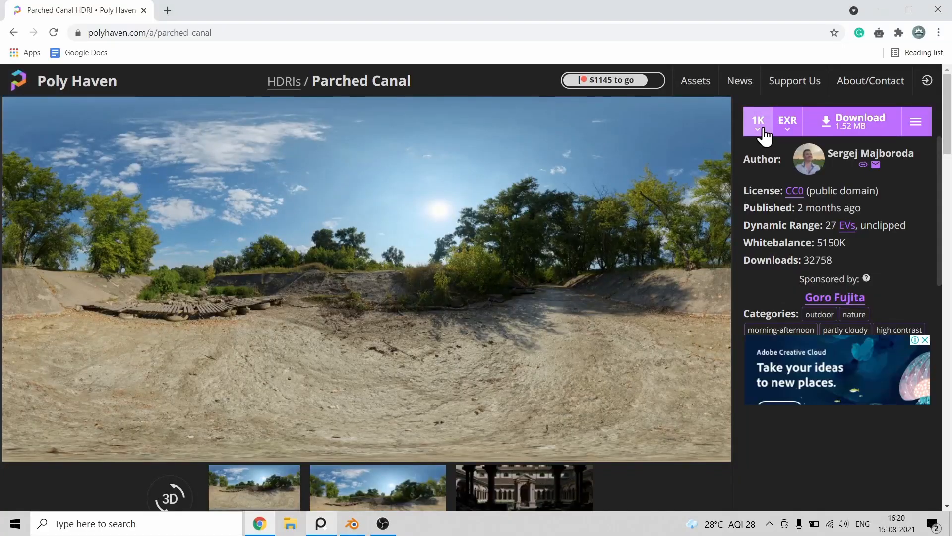
click(763, 132)
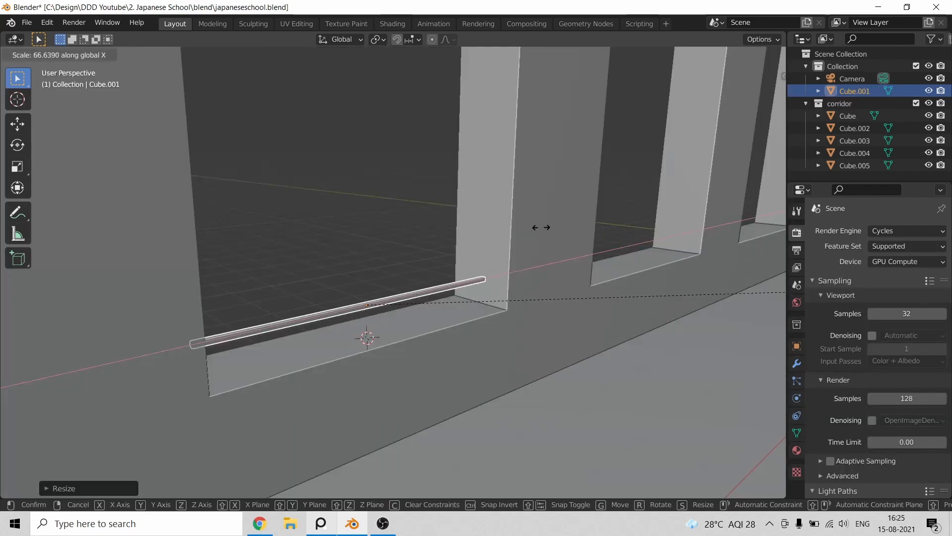
- Fit the thin rail across the first window opening by shifting it about 0.11 m along X and scaling it along Z
middle_drag(366, 336, 575, 300)
scroll(574, 300, up, 5)
shift+middle_drag(290, 294, 247, 293)
key(g)
key(x)
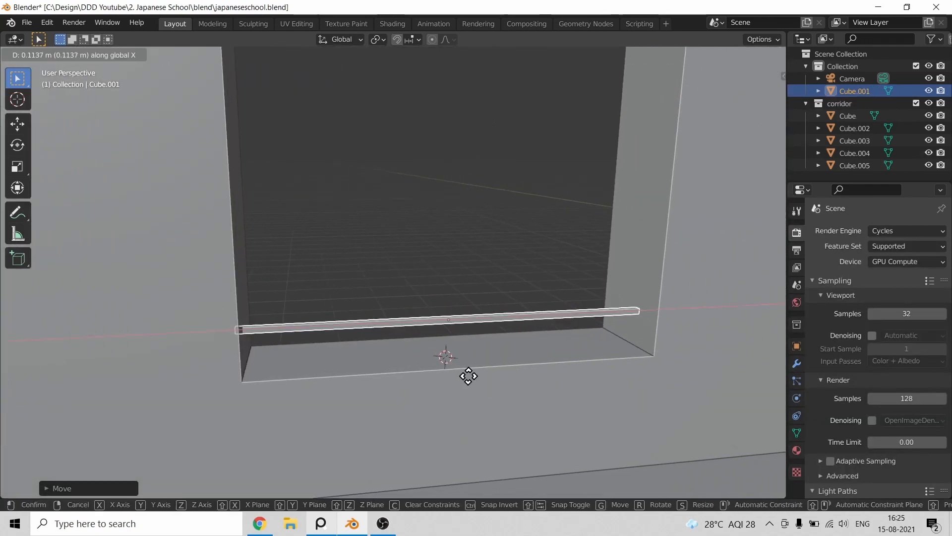
click(467, 376)
key(s)
key(z)
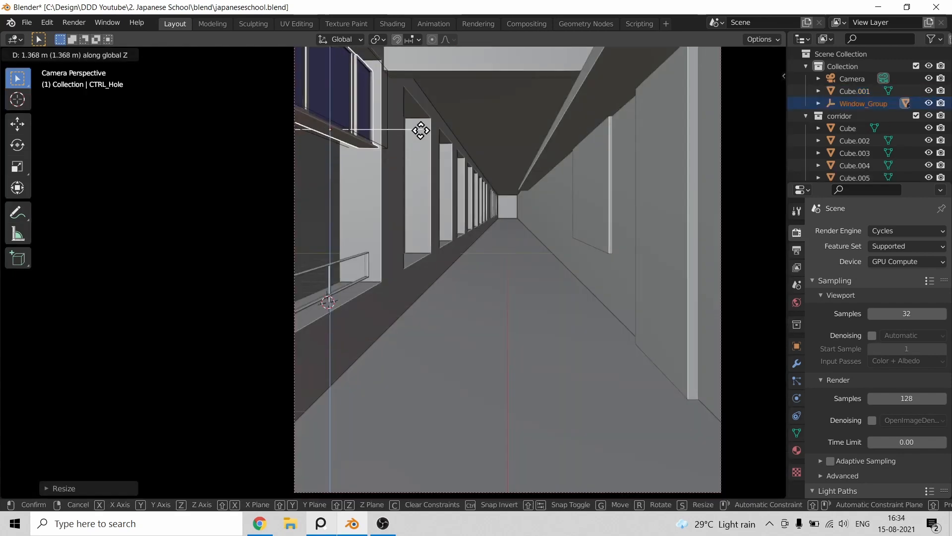
- Raise the window group along Z into the upper part of the first window opening
click(421, 115)
shift+middle_drag(378, 104, 376, 238)
scroll(376, 237, up, 6)
key(g)
key(z)
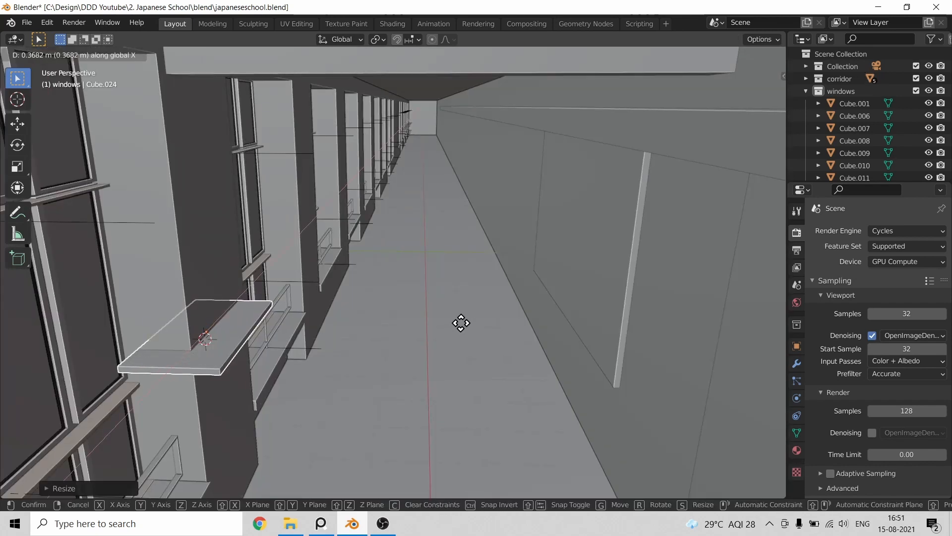
- Shift the flat slab beside the windows along Y
key(y)
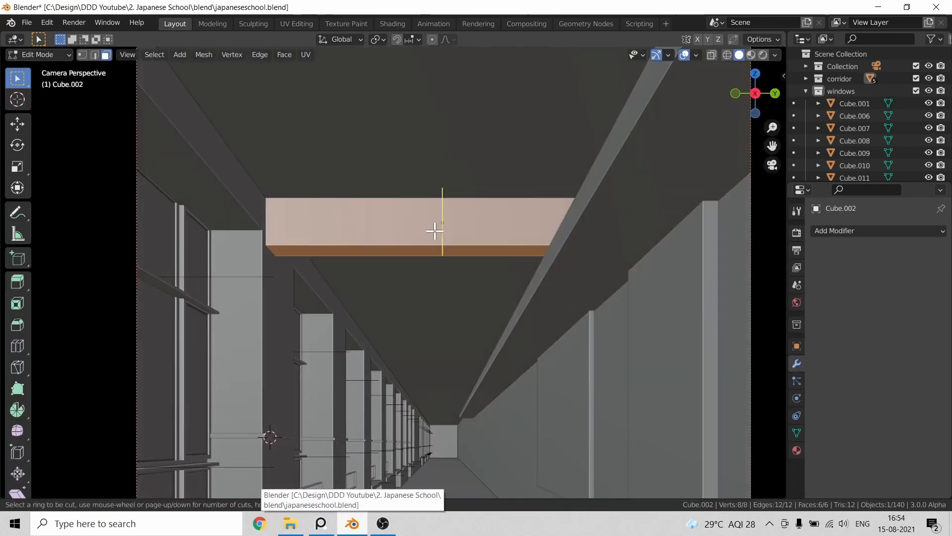
- Add two loop cuts across the ceiling beam and scale them to about 0.77 along Y
click(435, 231)
key(s)
key(y)
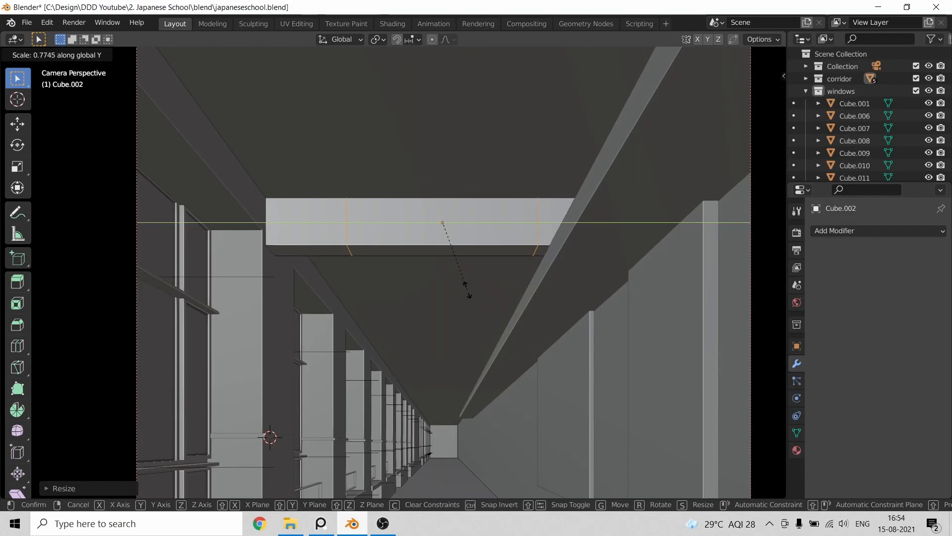
click(468, 291)
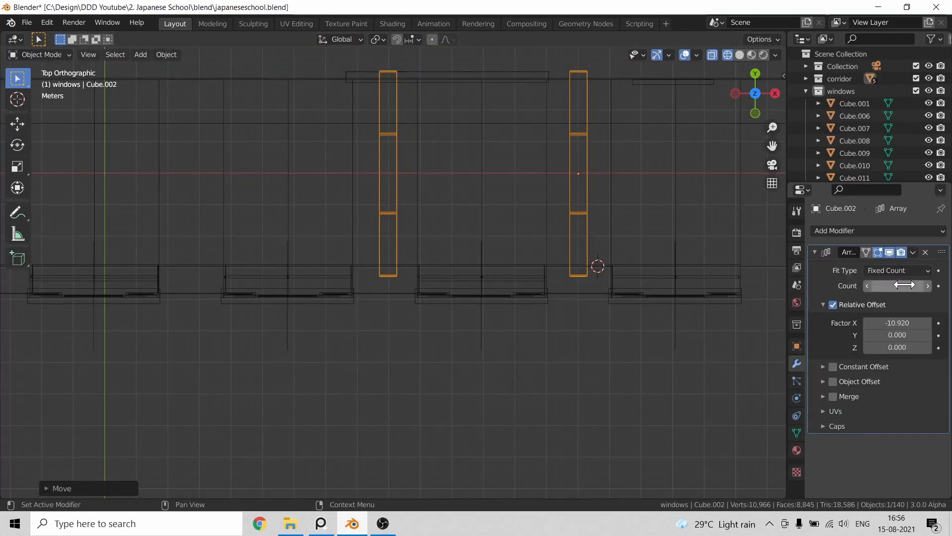
- Set the count of the ceiling beam's Array modifier to 6
drag(897, 285, 883, 286)
scroll(545, 278, down, 6)
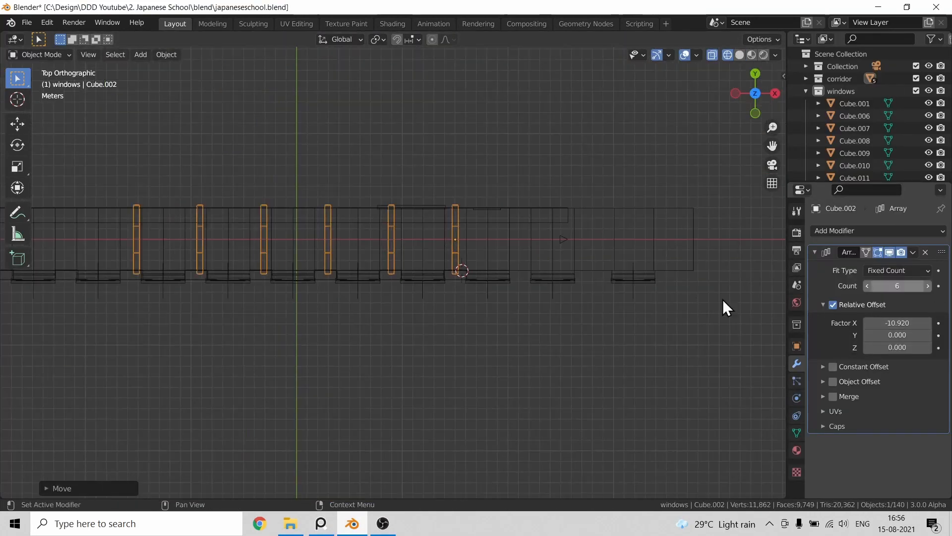
scroll(722, 299, down, 4)
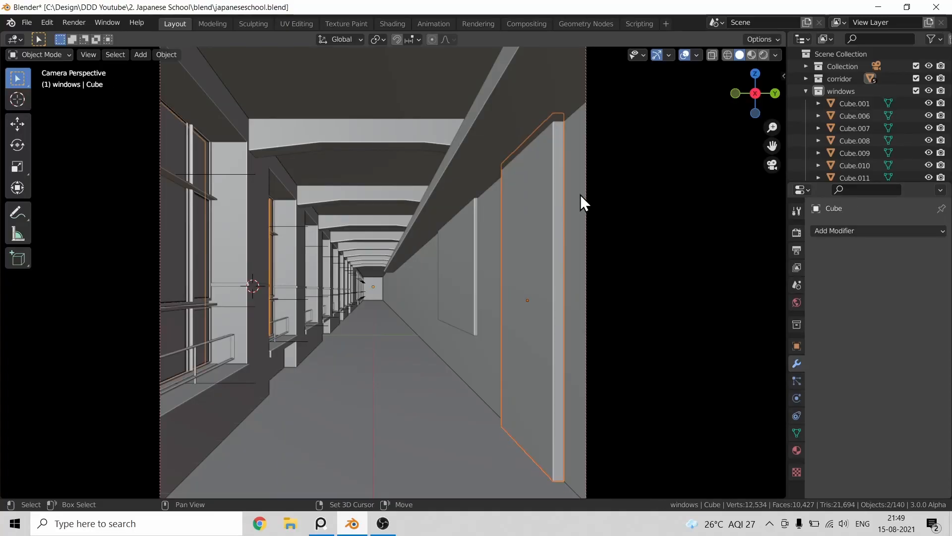
- Cut the doorway into the corridor wall with a Difference Boolean that uses the door slab
click(580, 195)
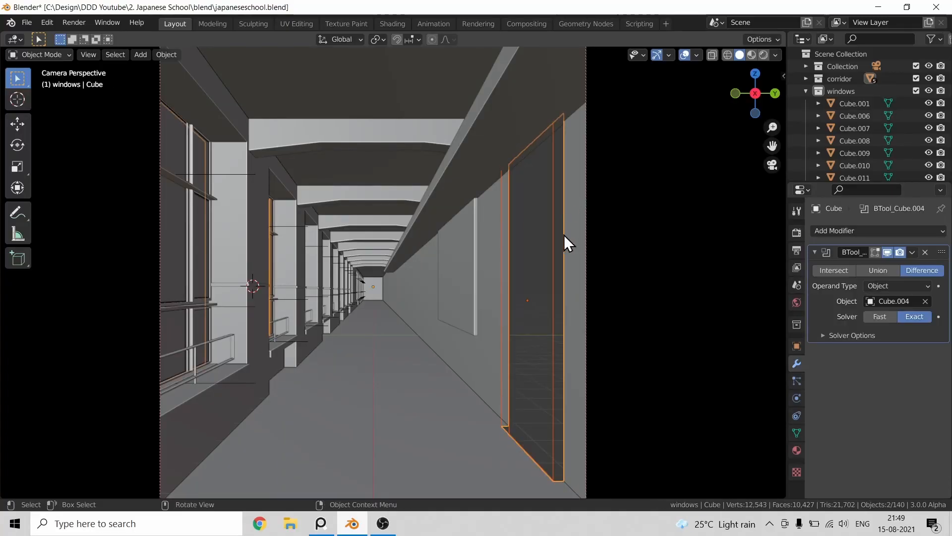
key(g)
key(y)
right_click(547, 240)
- Move the door slab about 0.08 m along Y within the doorway
click(558, 383)
key(g)
key(x)
key(y)
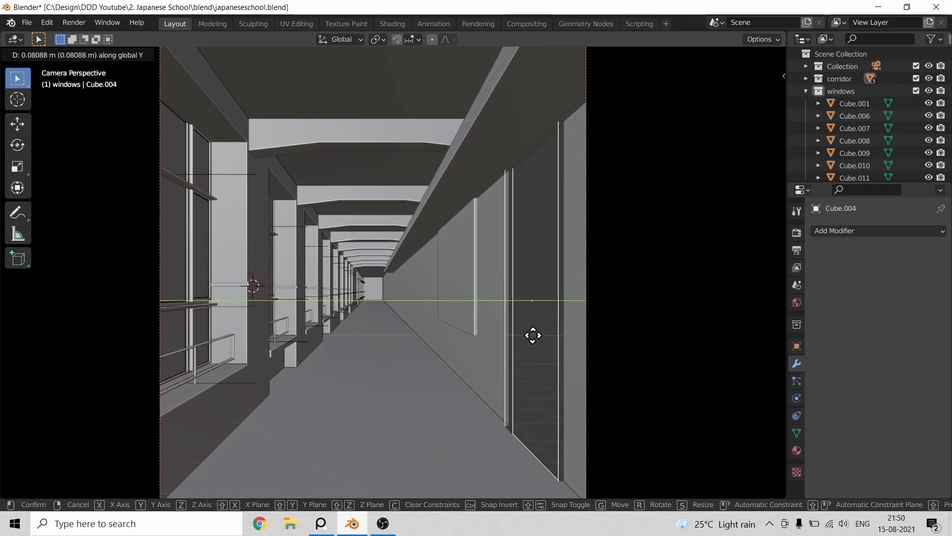
click(534, 336)
key(g)
key(y)
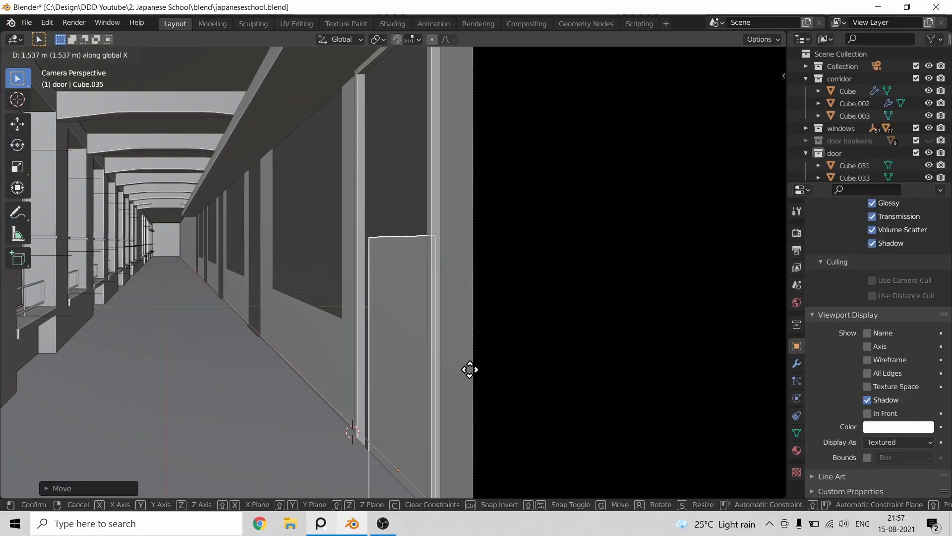
- Adjust the position of the lower door panel along Z inside the door frame
key(z)
click(504, 250)
- Shorten the duplicated door panel, raise it about 1.5 m into the upper part of the doorway, and duplicate it
key(s)
key(z)
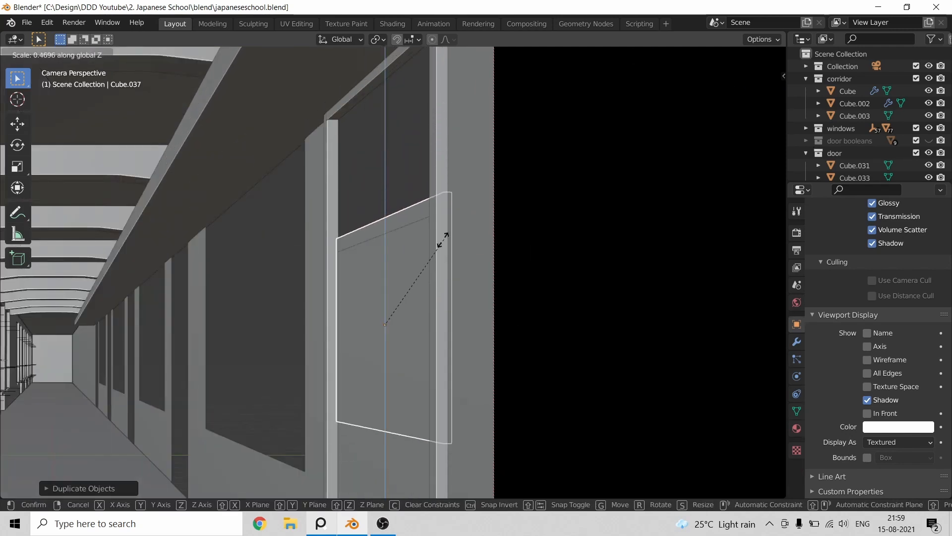
click(424, 272)
key(g)
key(z)
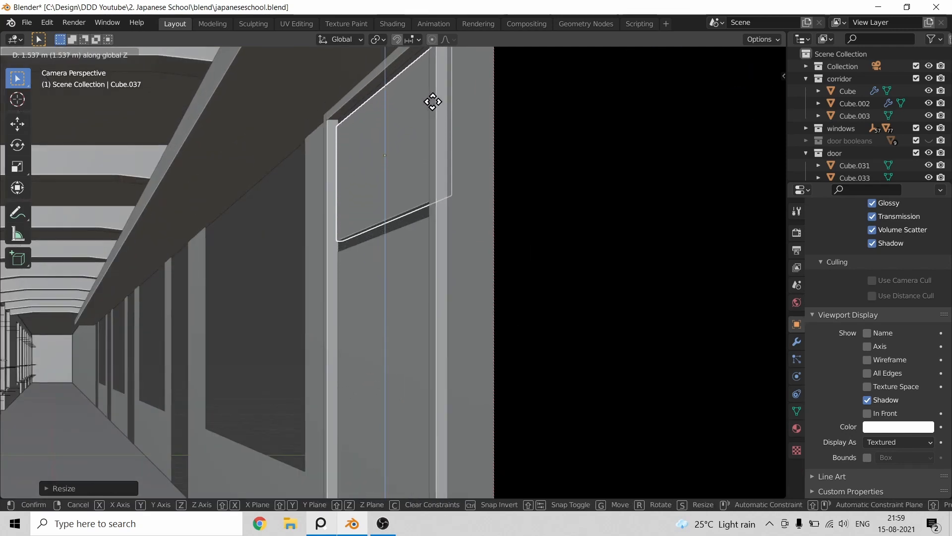
click(439, 112)
key(shift+d)
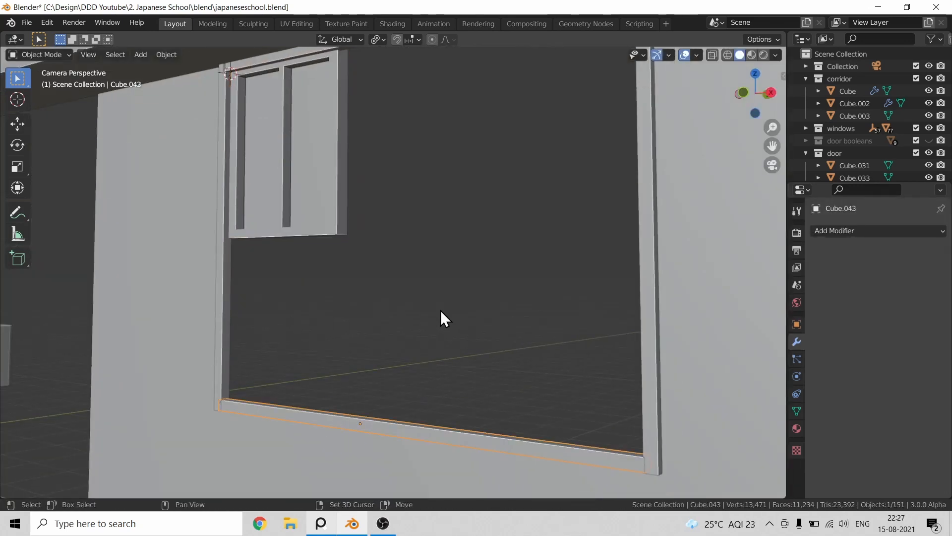
- Duplicate the bottom rail of the wall window frame and raise the copy along Z to just below the small window panel
key(shift+d)
key(z)
click(448, 118)
- Shorten the small window panel along Z so that it fits above the horizontal middle rail
click(336, 172)
key(s)
key(z)
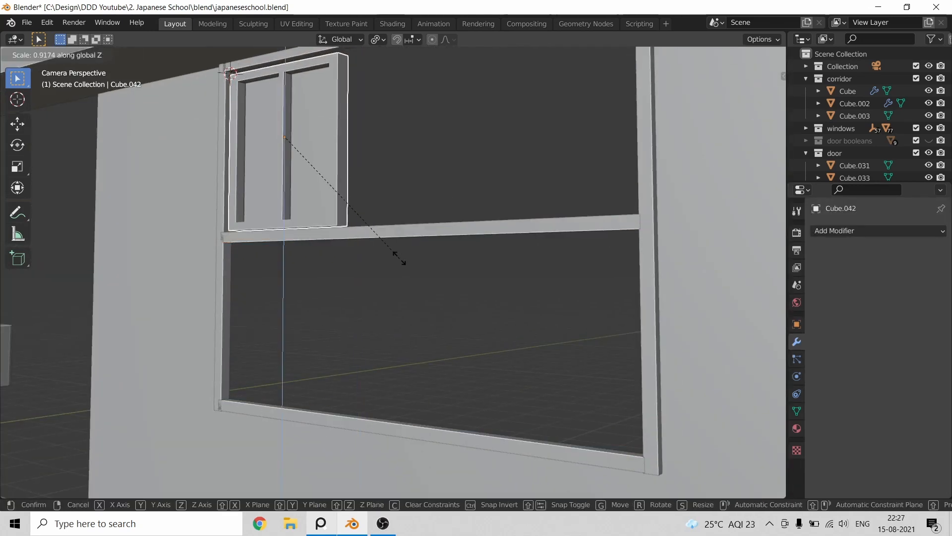
click(341, 275)
key(shift+grave)
key(w)
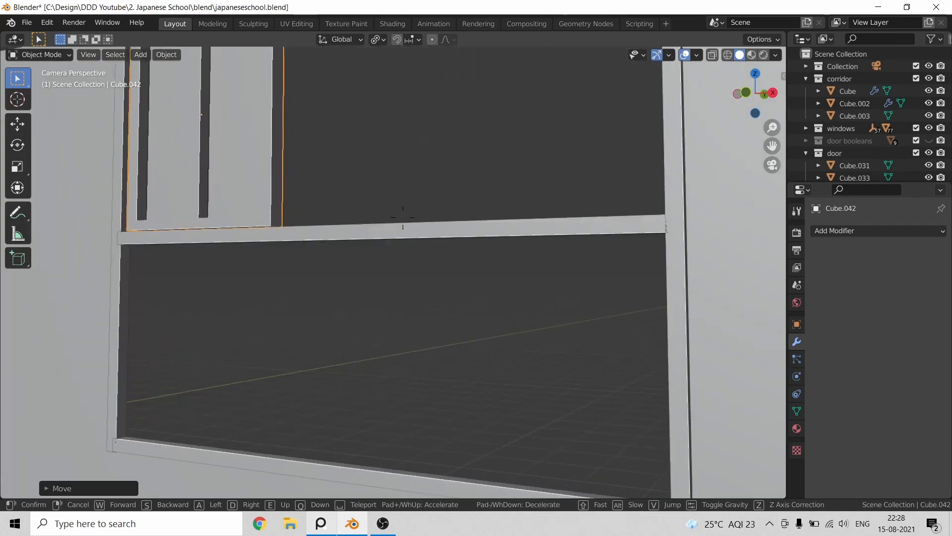
click(391, 274)
key(g)
key(x)
right_click(367, 277)
scroll(359, 280, down, 2)
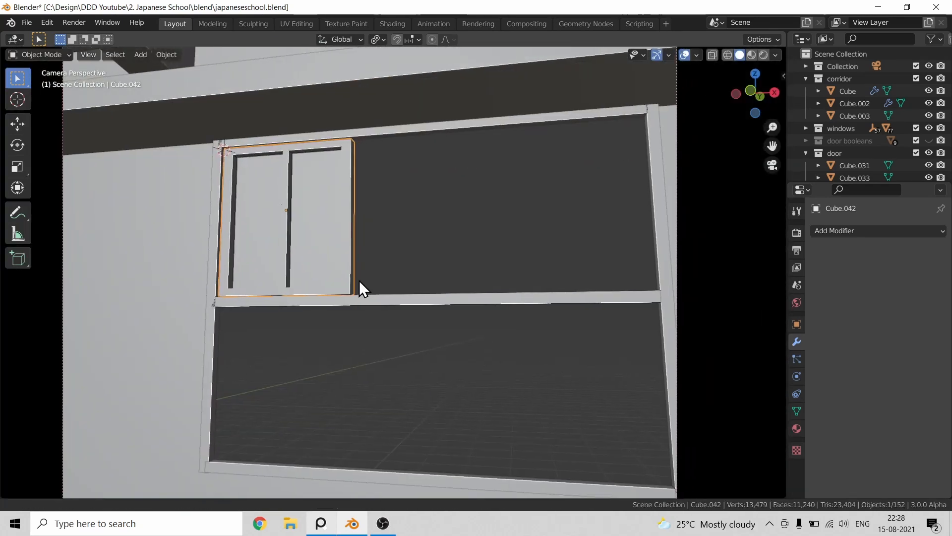
click(839, 232)
click(694, 279)
click(927, 252)
- Add an Array modifier to the small window panel and reduce its relative X offset factor to about 0.3
click(883, 232)
click(684, 265)
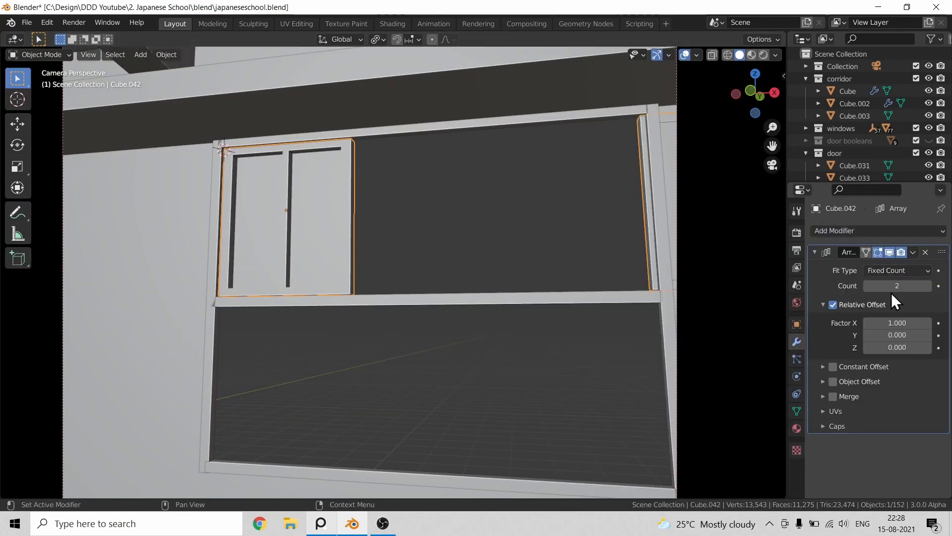
click(869, 325)
click(898, 322)
text(0.3)
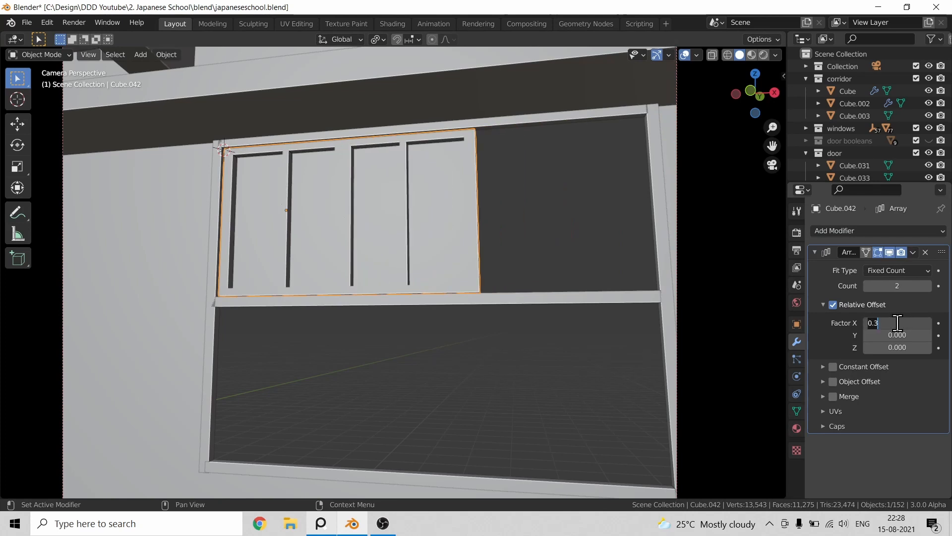
text(5)
key(Return)
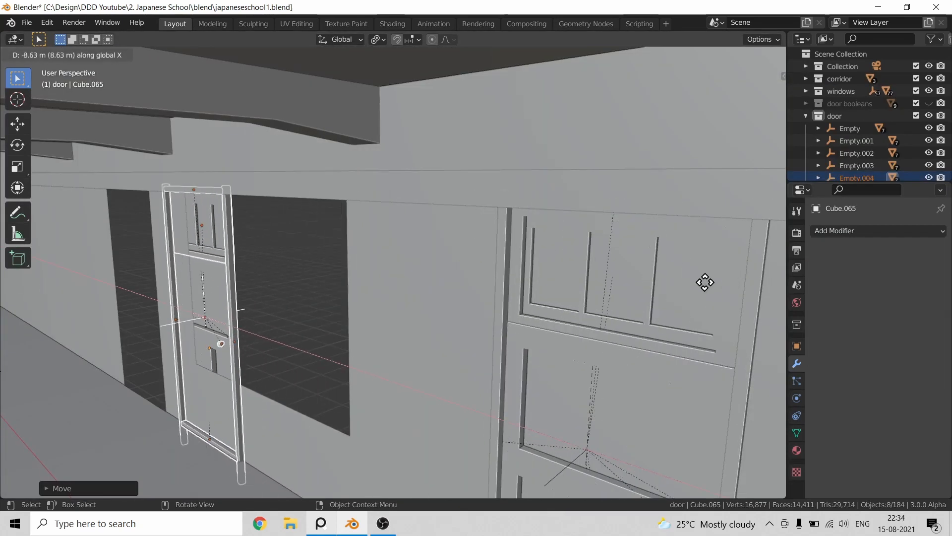
- Place copies of the complete door assembly farther along negative X and align the linked copy with its doorway
click(634, 259)
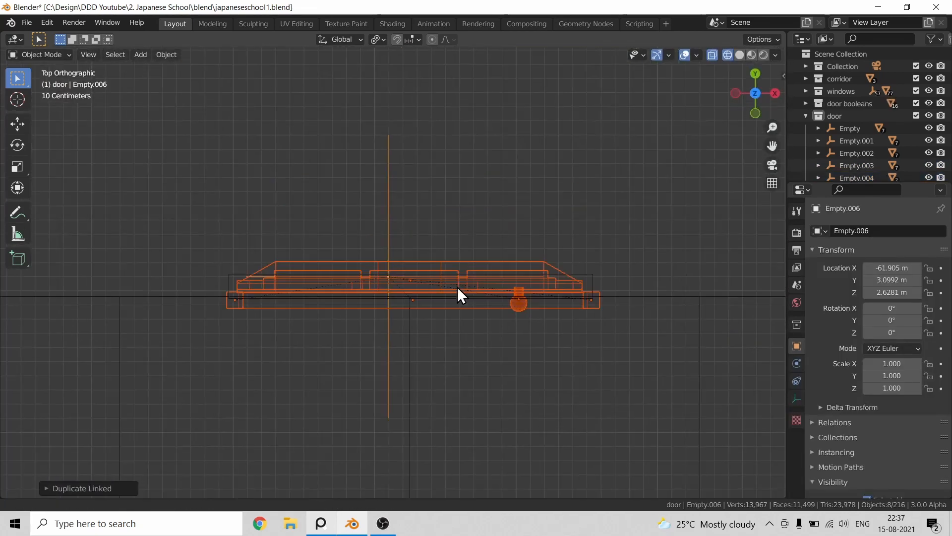
scroll(457, 293, up, 3)
key(g)
click(564, 236)
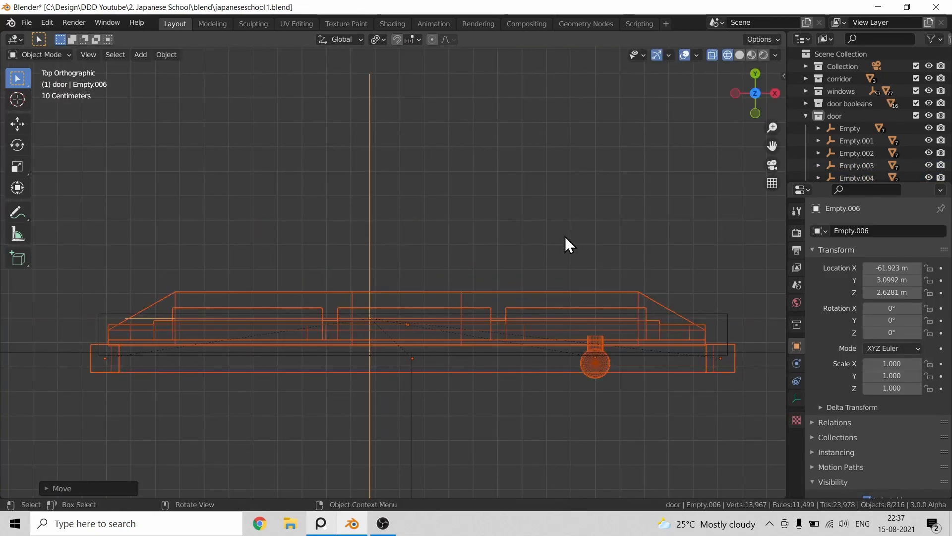
scroll(595, 307, down, 5)
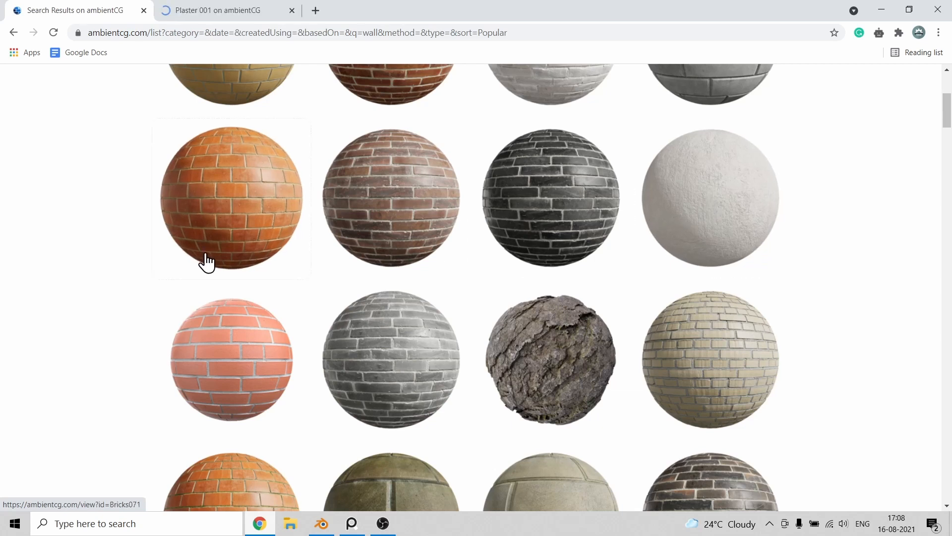
- Browse the wall textures on ambientCG in the browser and download the Planks 012 texture as 2K-JPG
scroll(74, 267, down, 9)
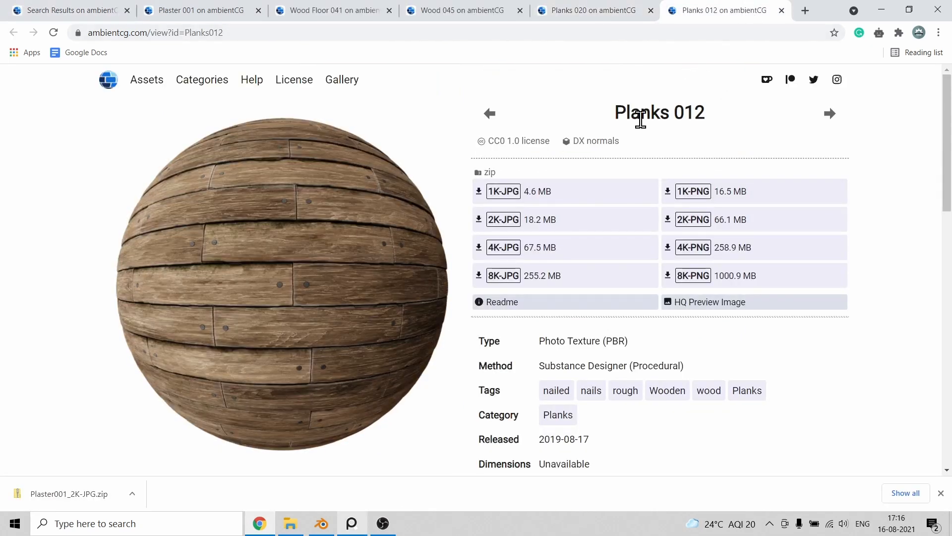
click(515, 220)
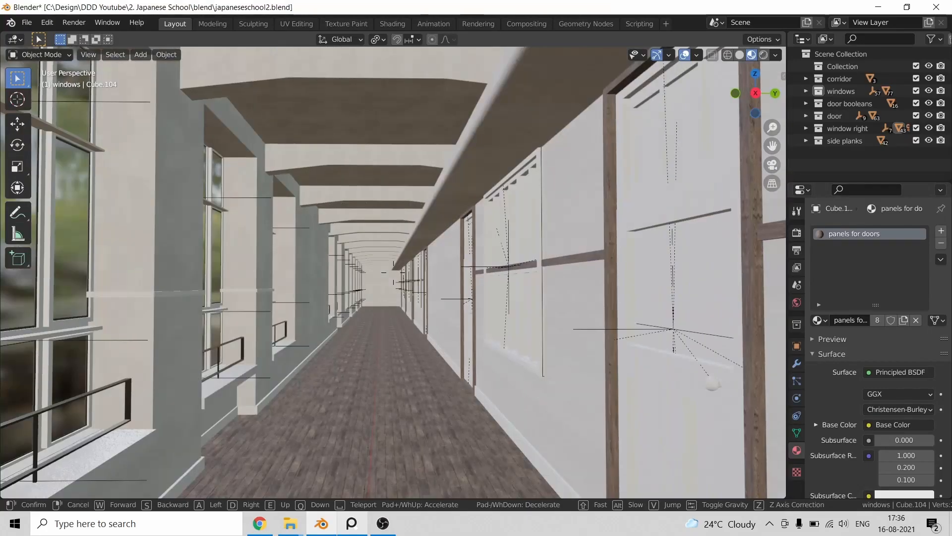
- Move the rotated door leaf along Y toward the doorway at the end of the corridor
key(w)
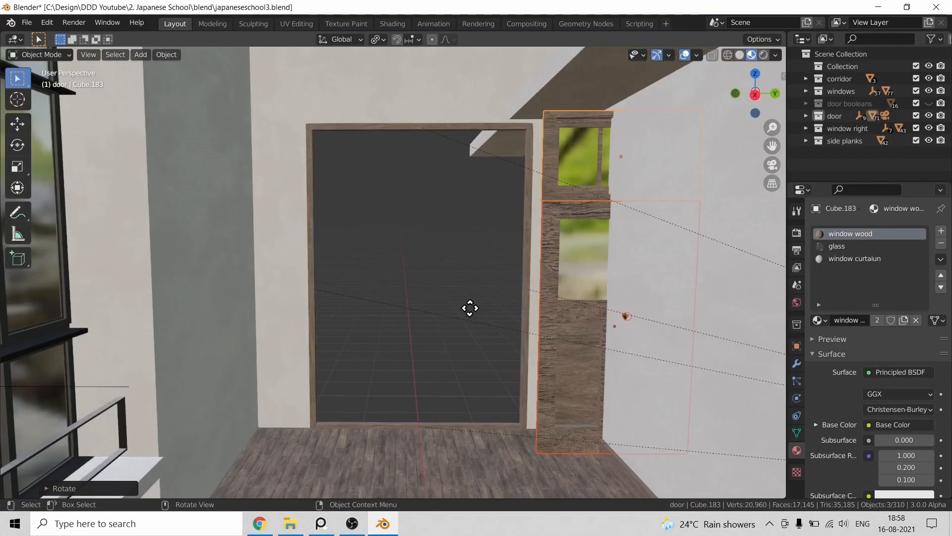
key(g)
key(y)
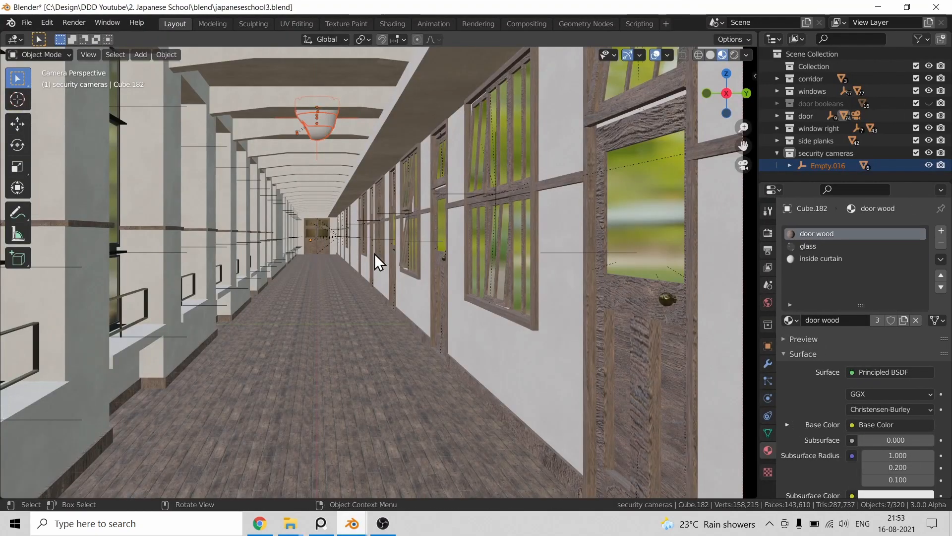
- Rotate the ceiling security camera about Z and shift the fire extinguisher along Y against its pillar
key(r)
key(z)
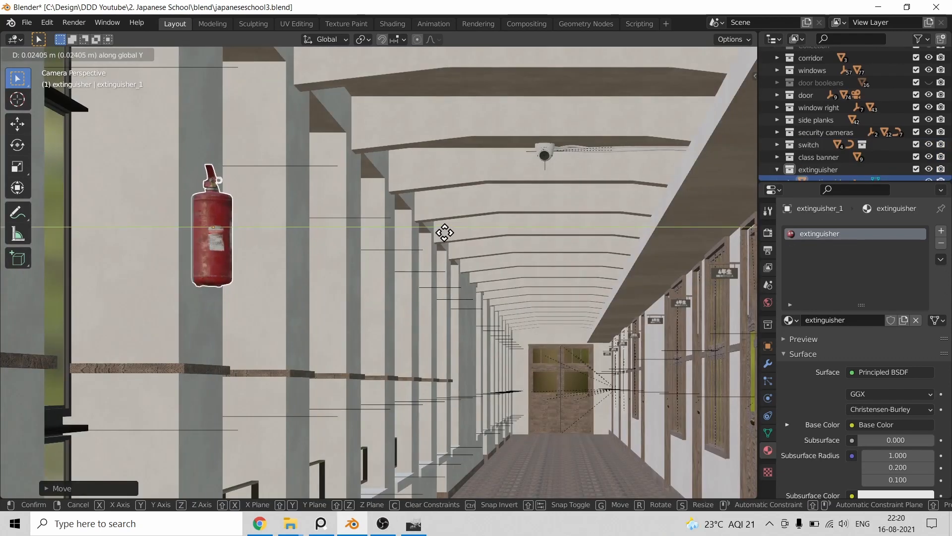
click(384, 272)
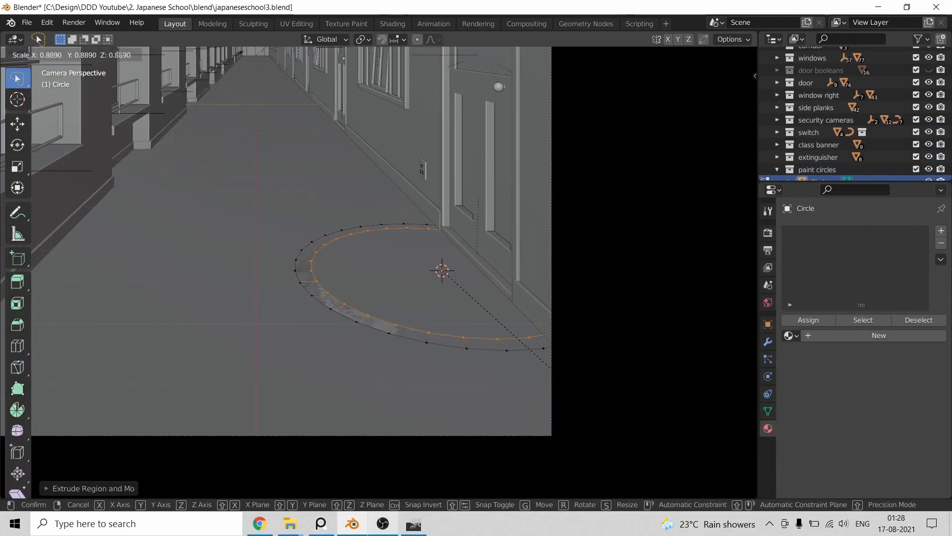
- Scale the extruded inner edge of the floor paint circle to about 0.89 and finish editing its mesh
click(470, 319)
key(Tab)
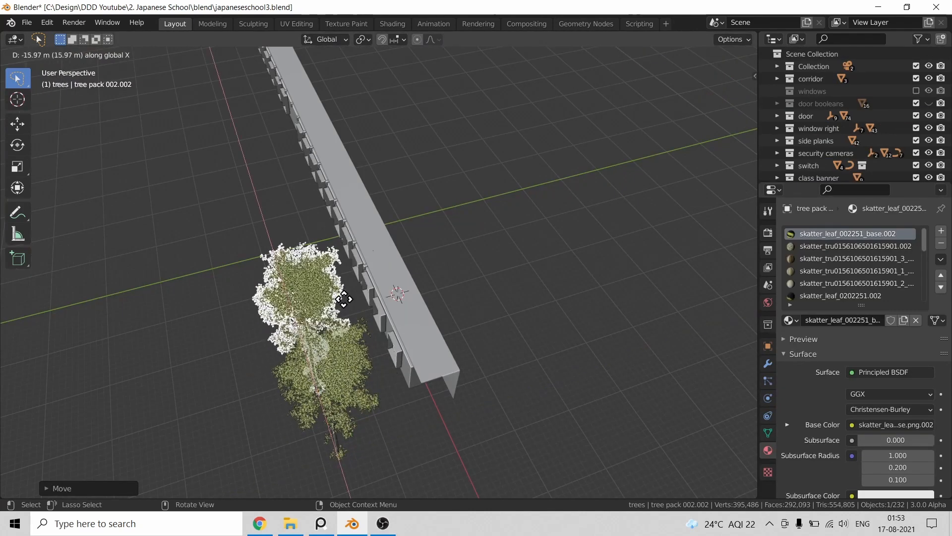
- Place the tree copy about 16 m along negative X and stretch the box around the corridor about 1.29 times along X
click(344, 300)
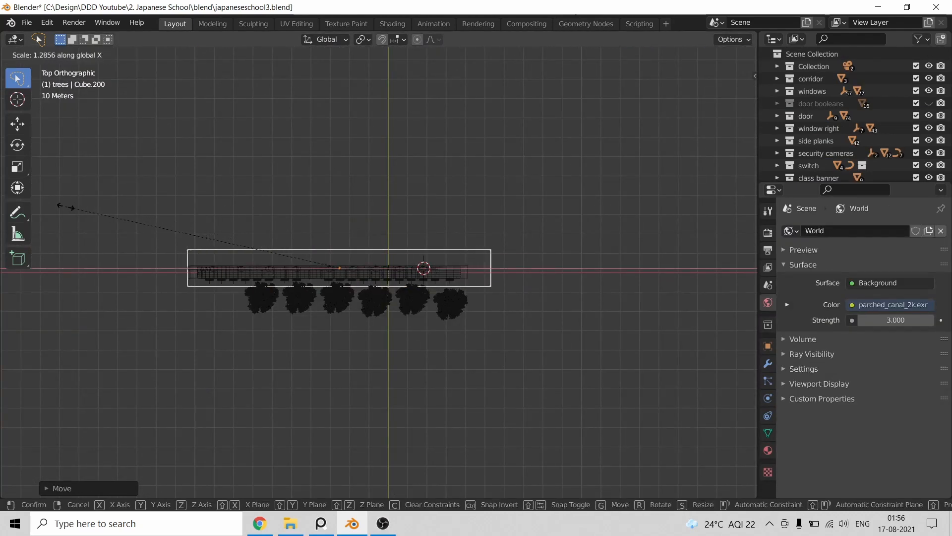
click(65, 207)
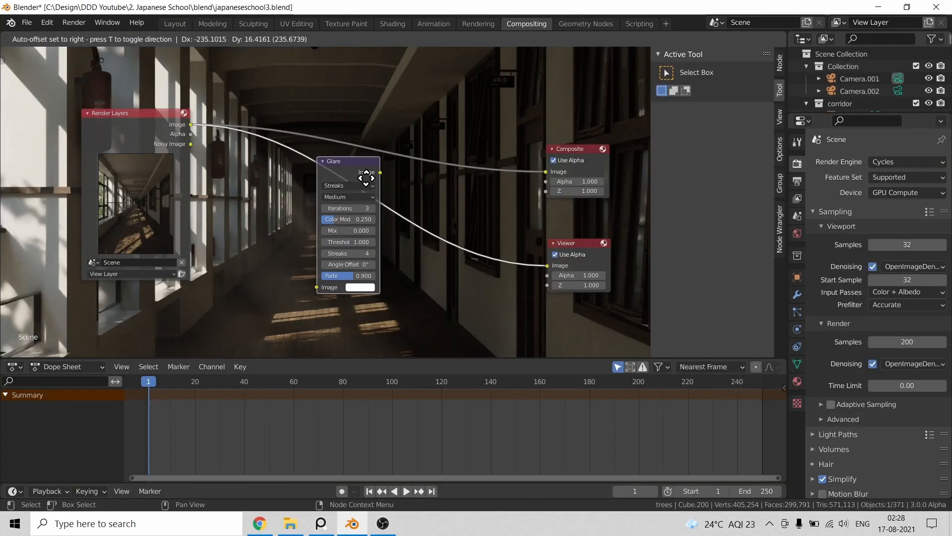
- Place the Glare node on the image link coming out of the Render Layers node in the compositor
drag(366, 177, 297, 177)
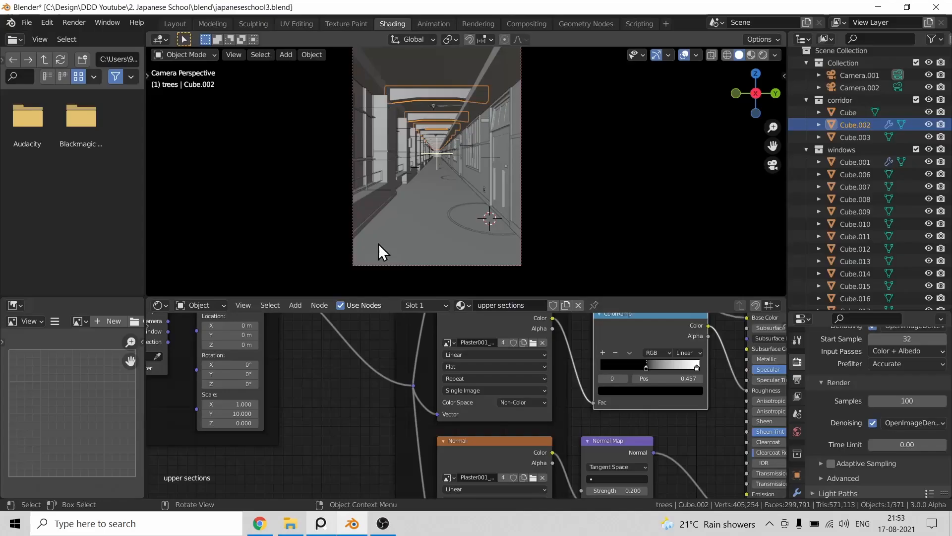
- Delete the selected upper pane faces from the left leaf of the corridor's end door
scroll(378, 243, up, 5)
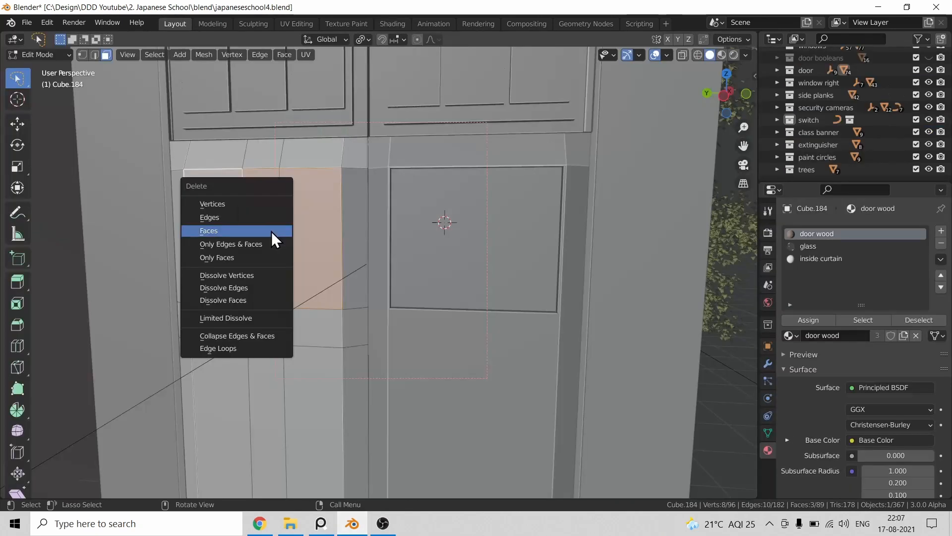
click(272, 232)
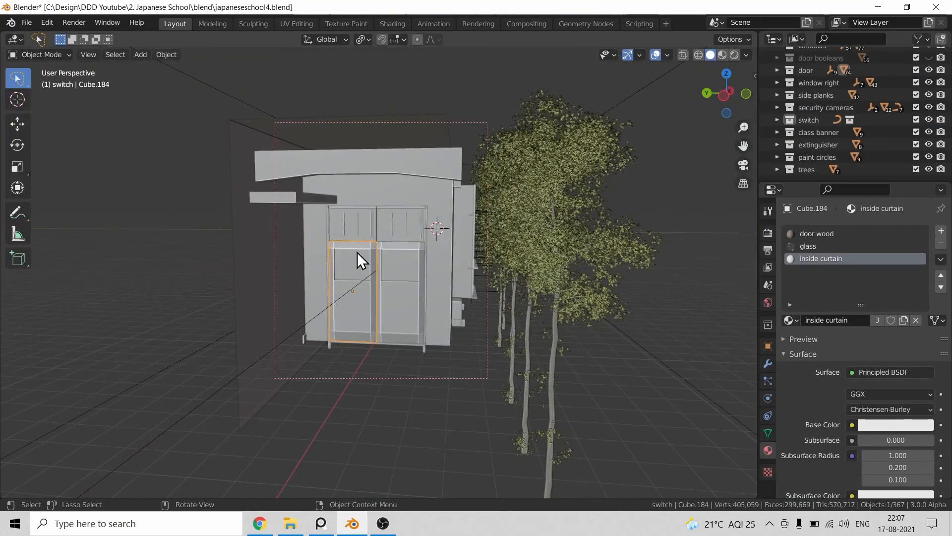